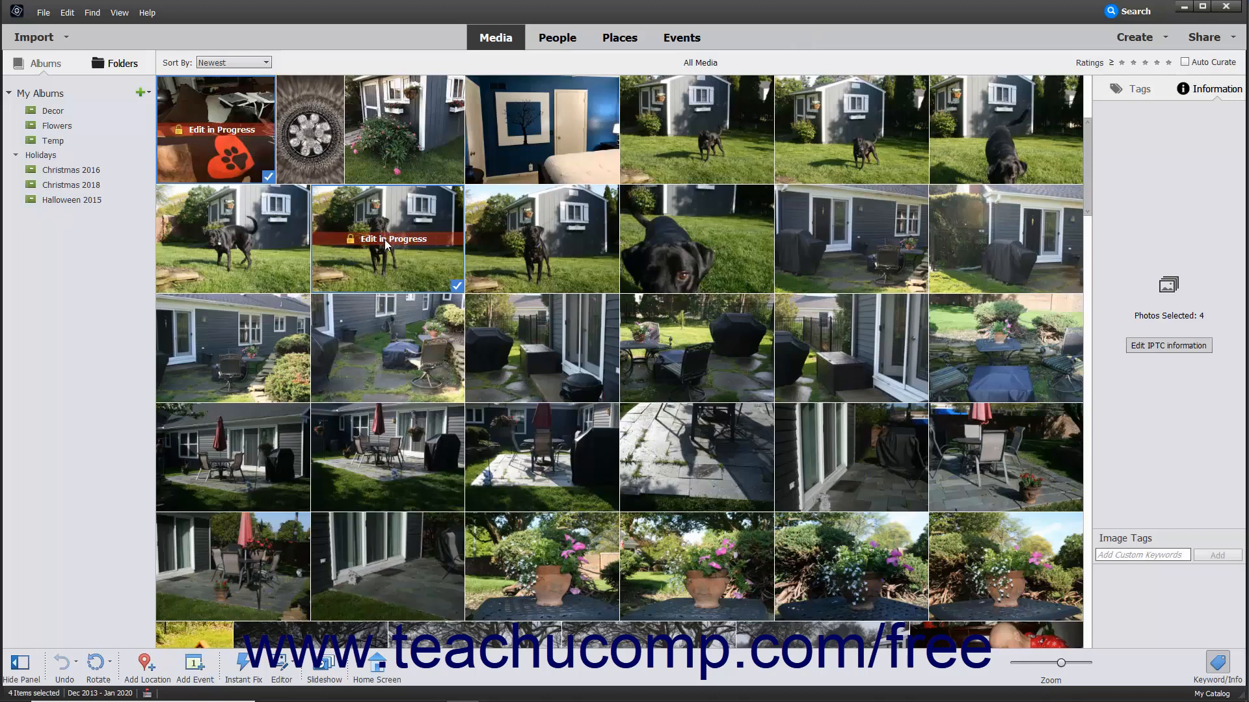
Step: Create a slideshow from the four open photos
click(1126, 41)
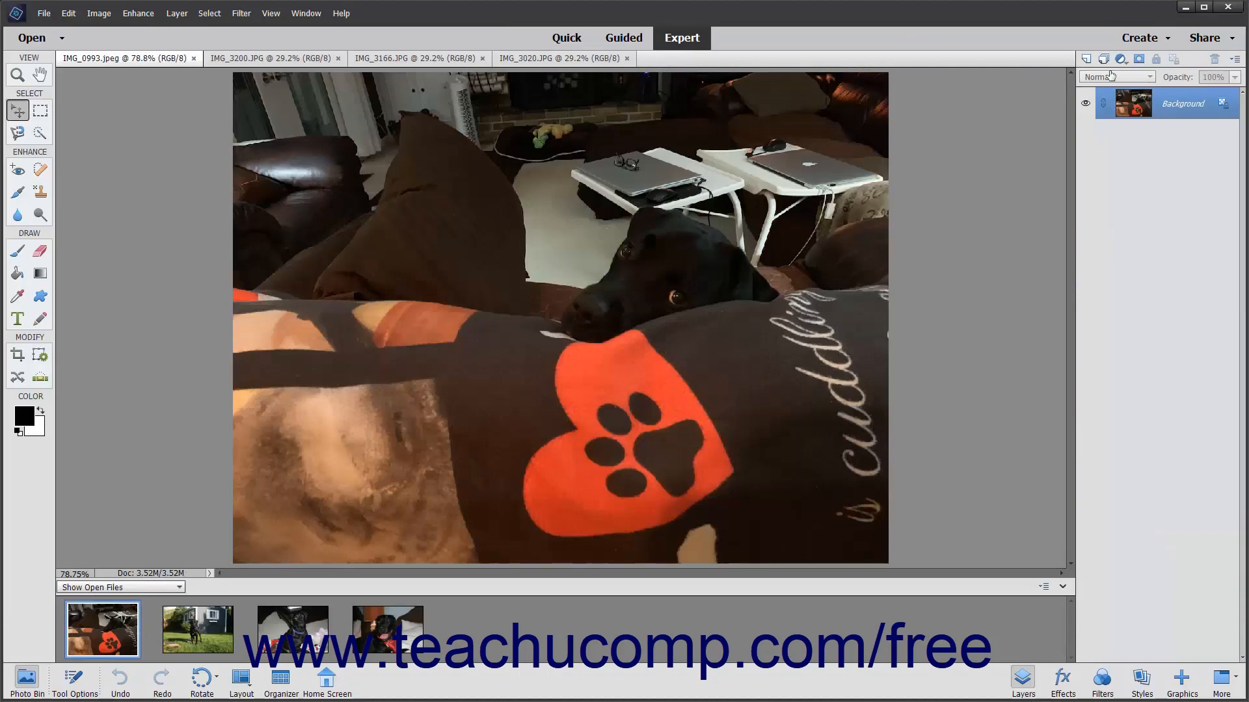
click(1133, 43)
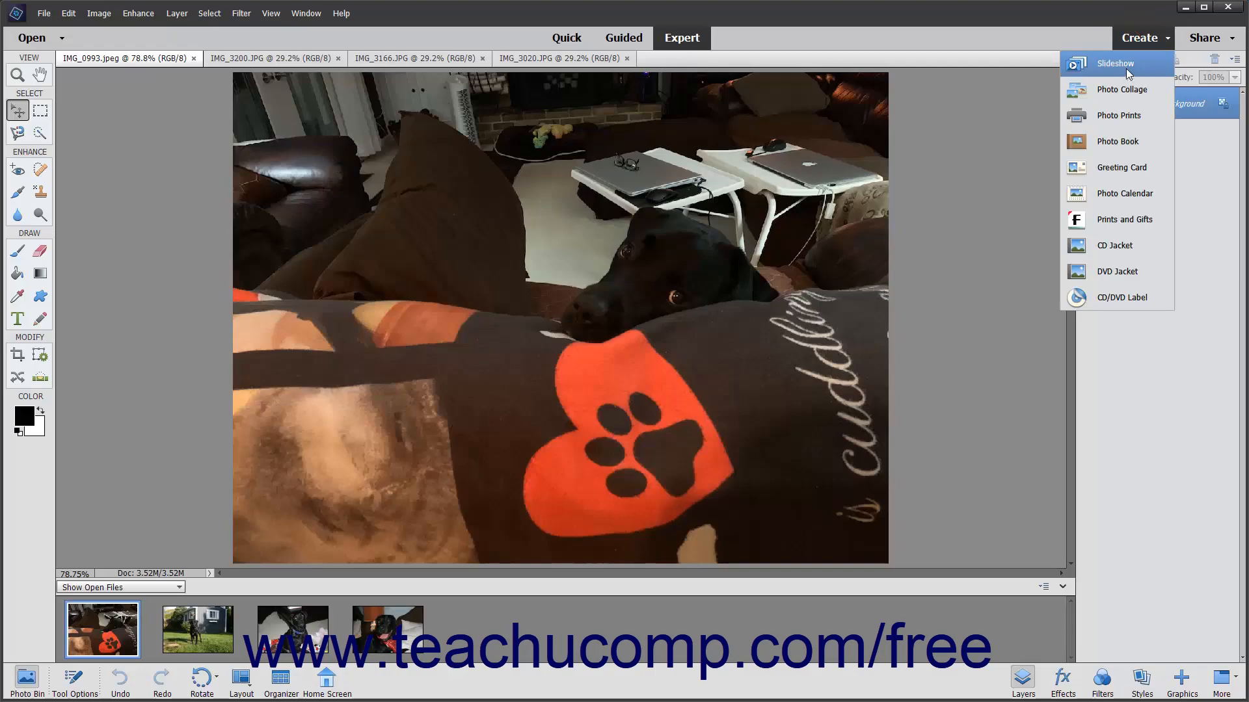
click(1127, 70)
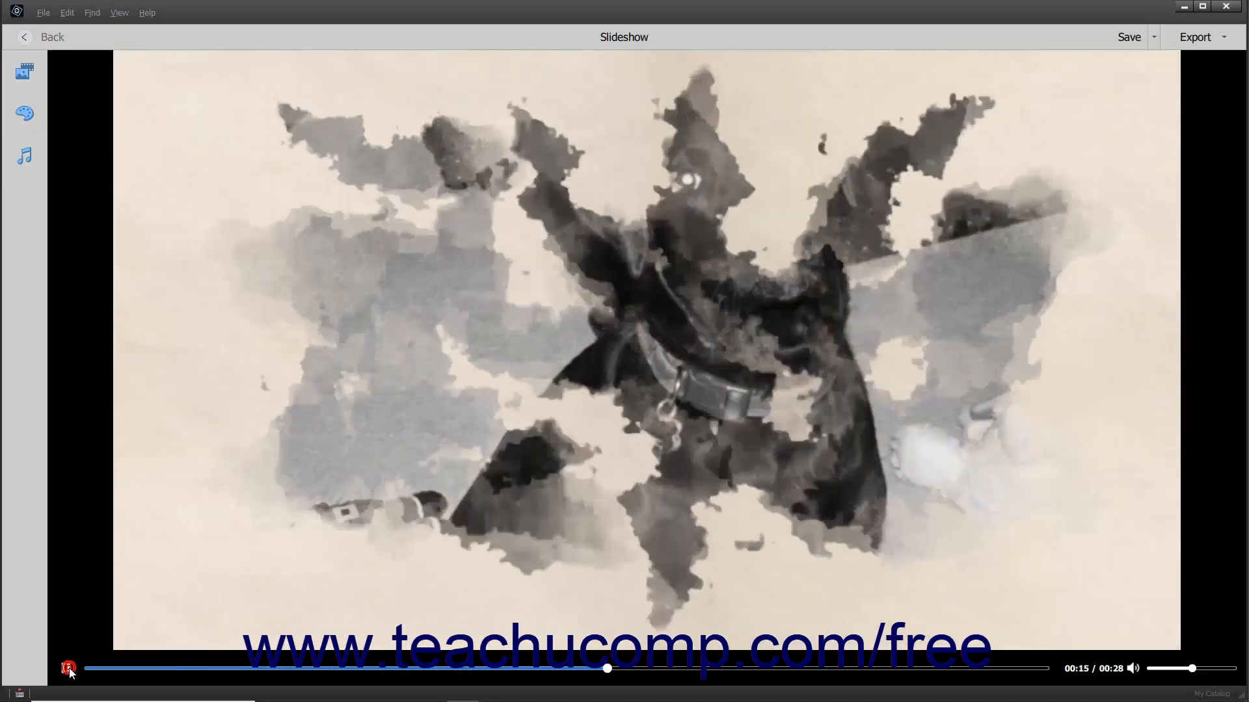
Step: Preview the slideshow, moving playback back to about the 10-second mark, and leave it paused
click(65, 669)
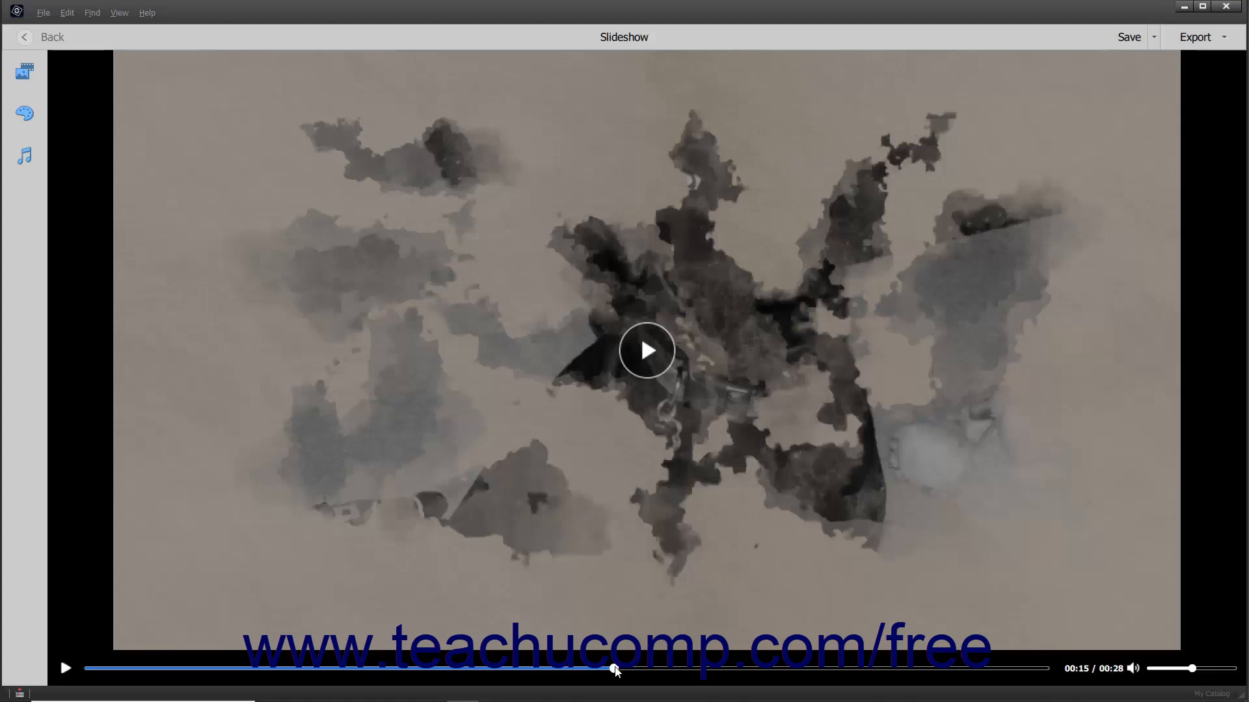
drag(615, 671, 429, 667)
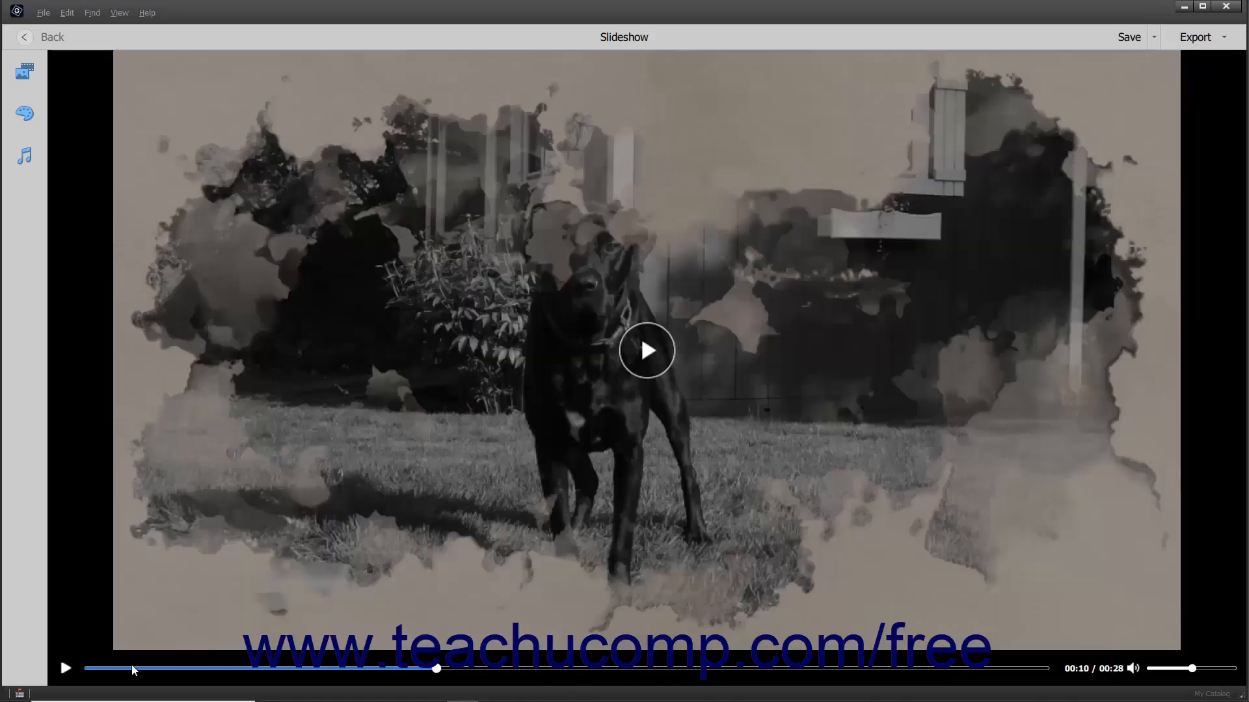
click(65, 672)
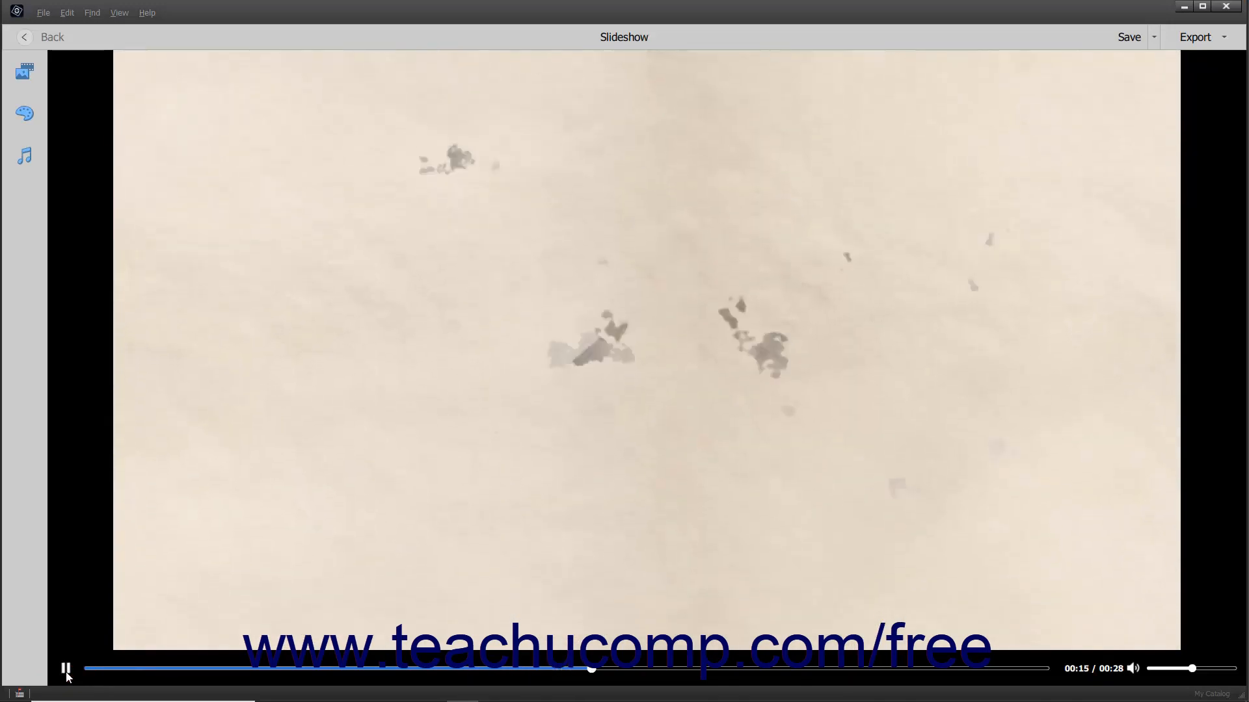
click(66, 674)
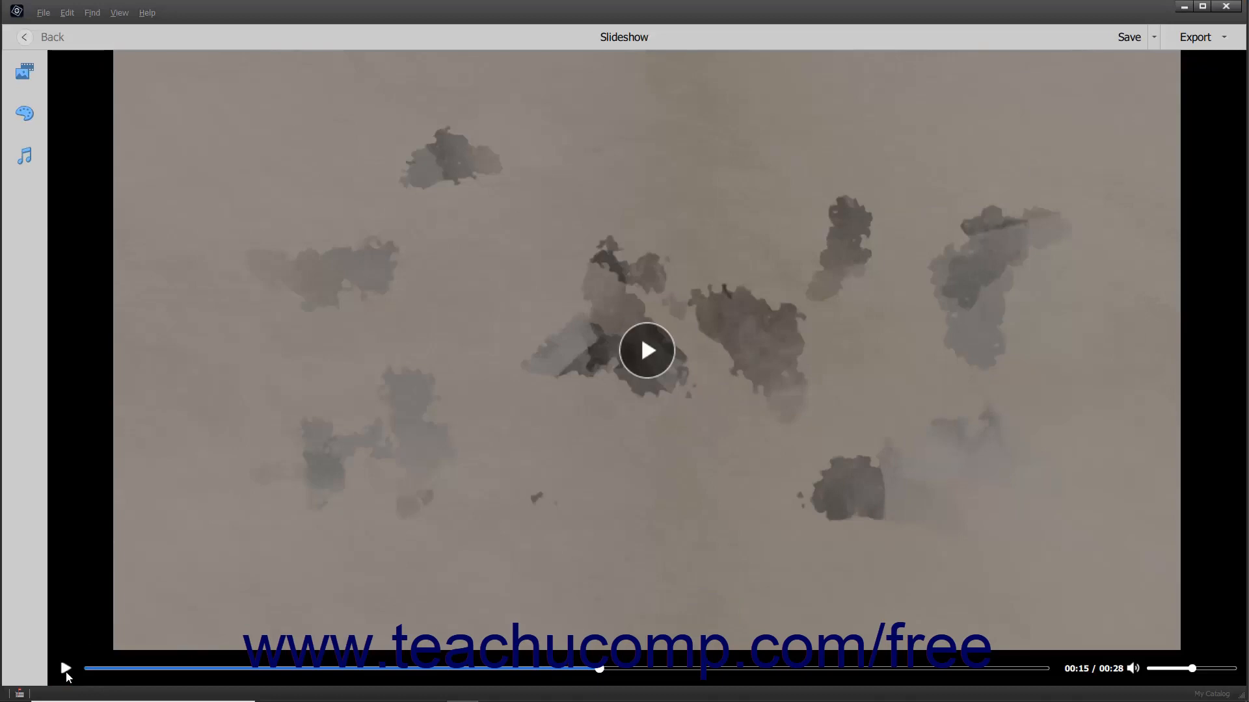
click(65, 671)
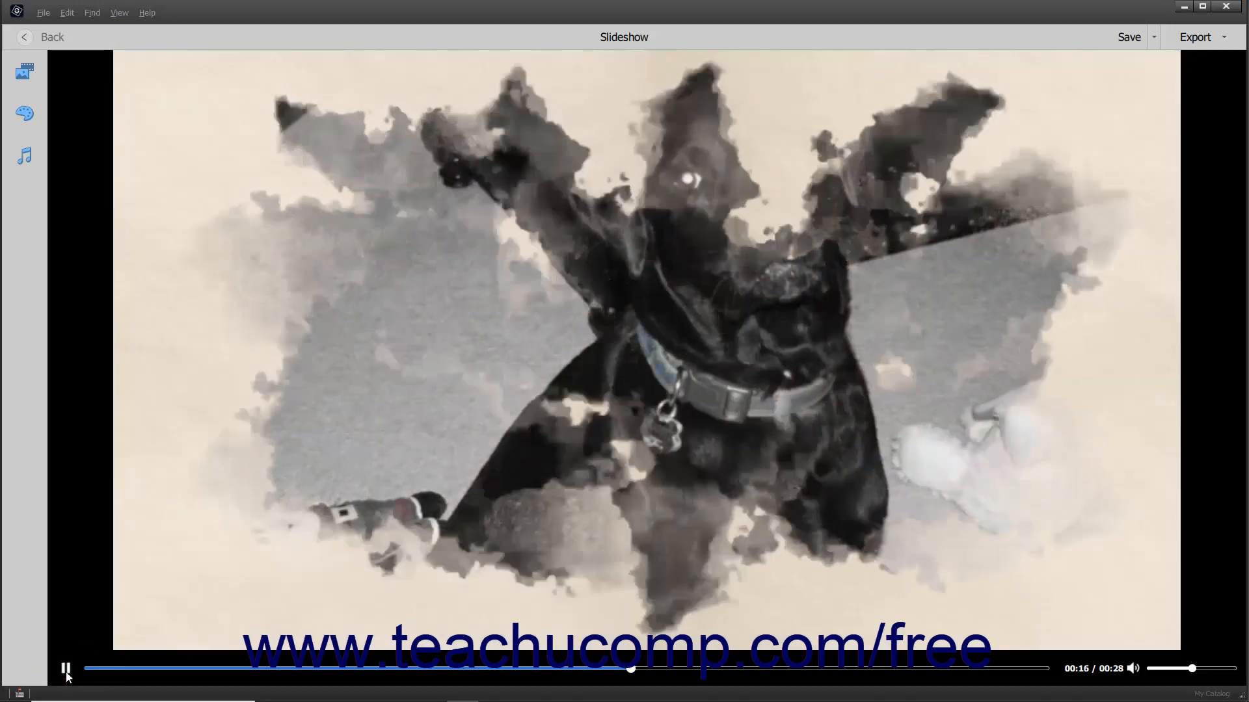
click(65, 670)
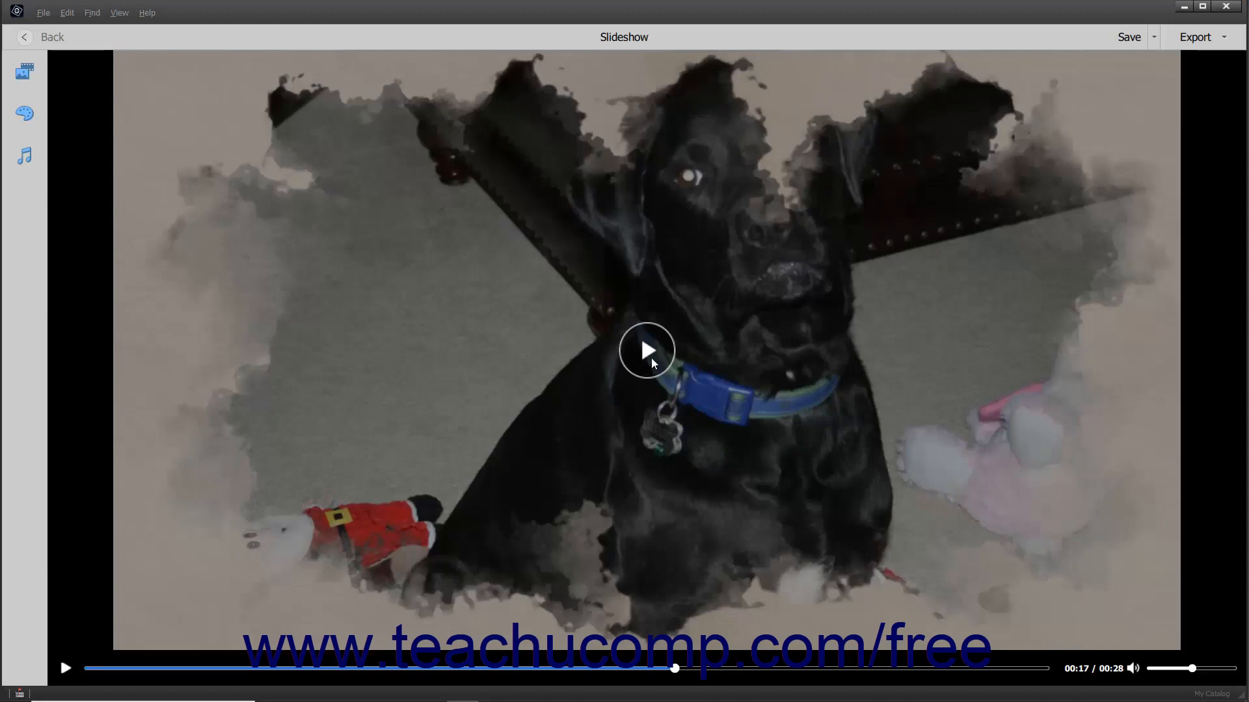
Step: Examine the slideshow's audio tracks, themes and media, and return to the full preview
click(20, 170)
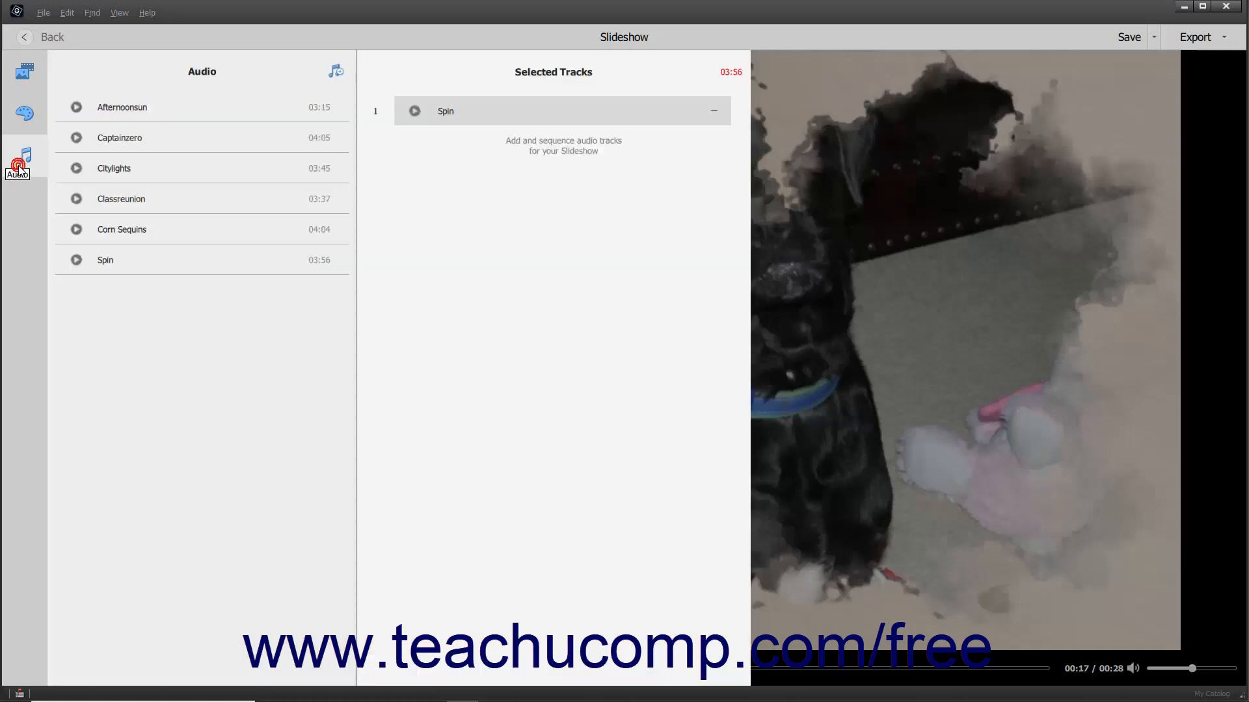
click(20, 170)
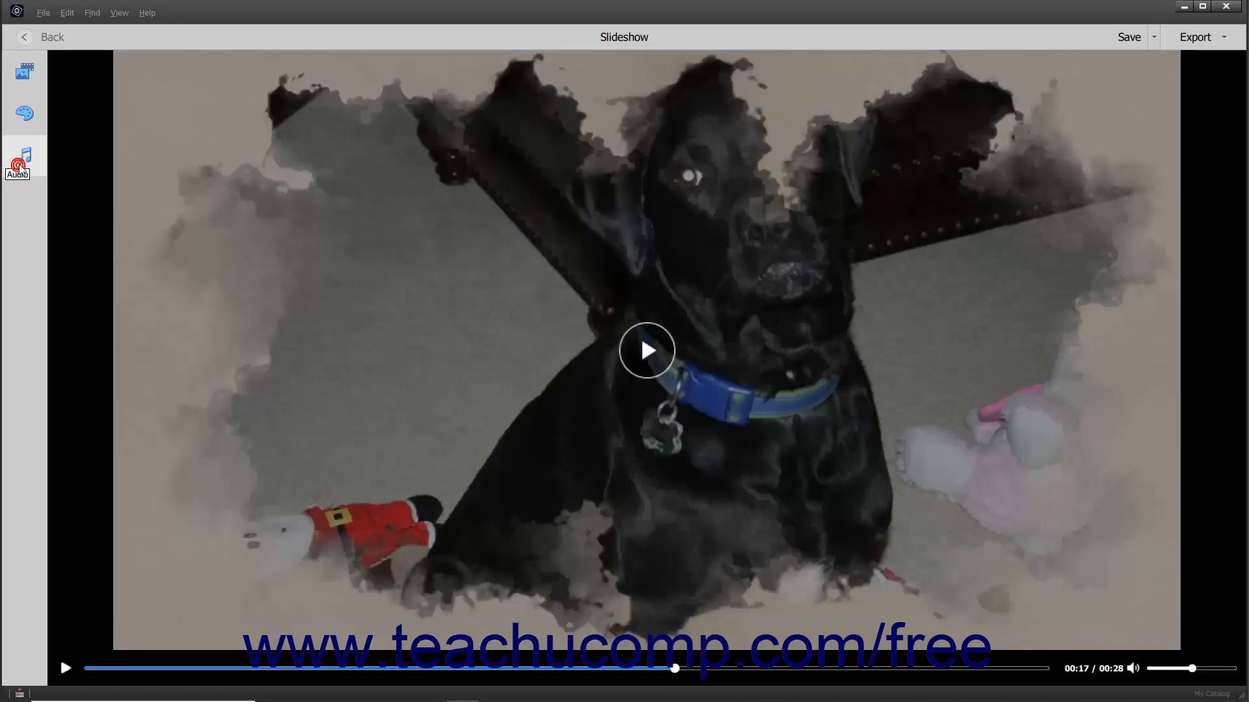
click(30, 127)
click(28, 120)
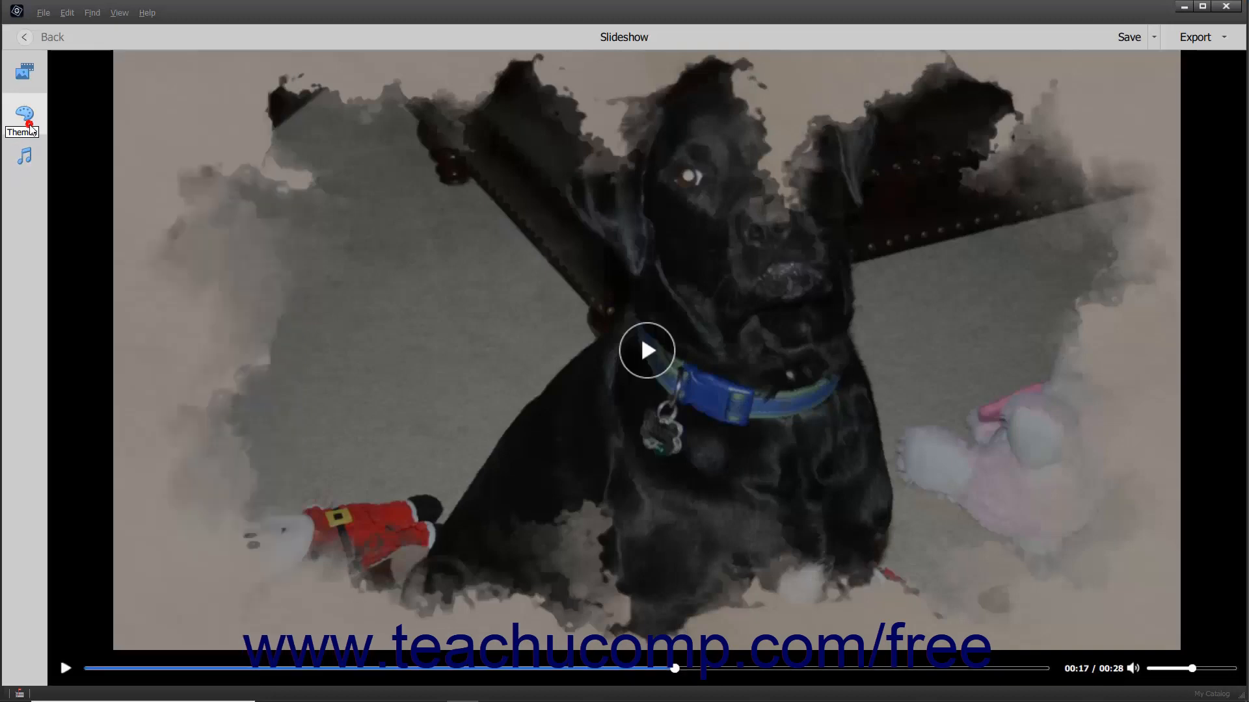
click(29, 77)
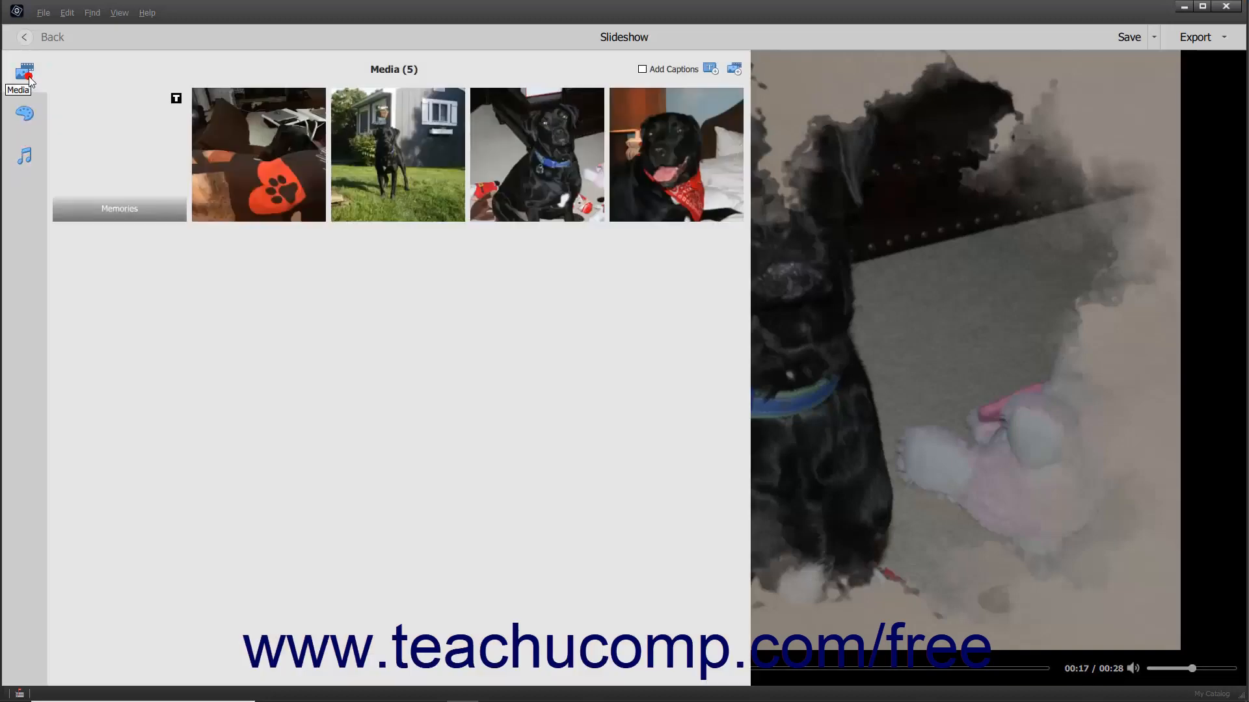
click(29, 78)
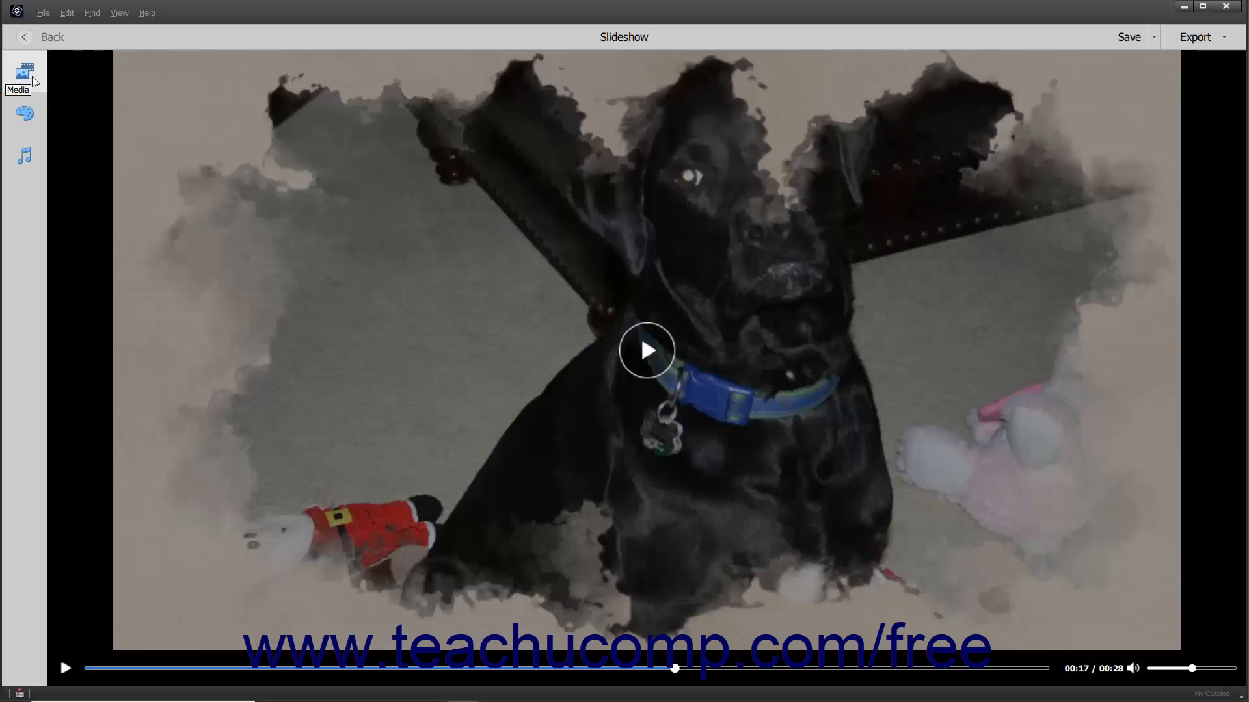
Step: Save the slideshow with the name "My Slide Show"
click(1135, 39)
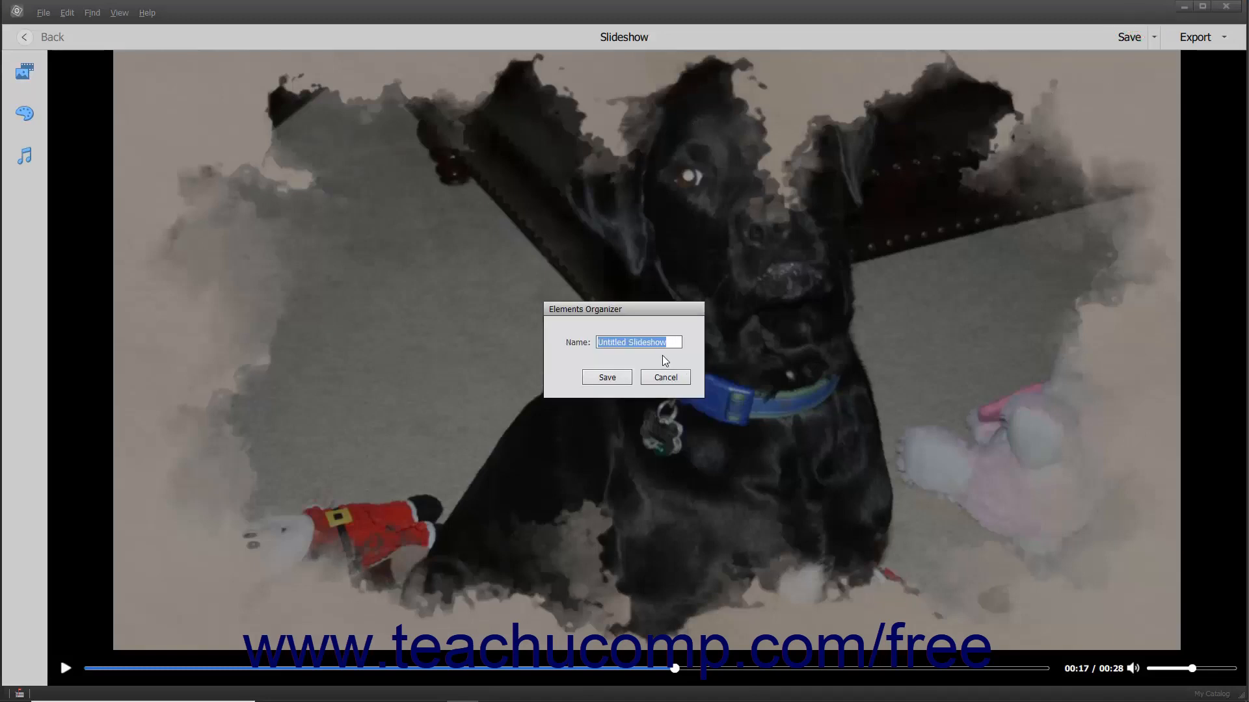
text(My Slide Show)
click(605, 381)
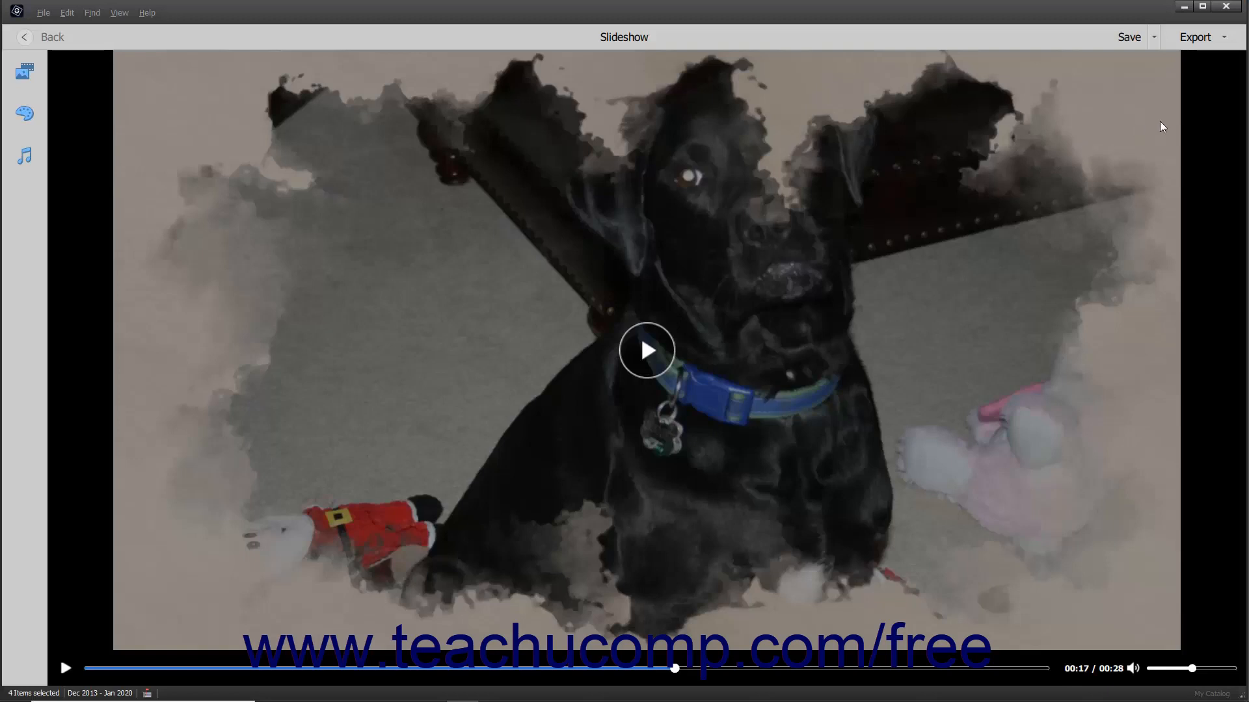
click(1155, 39)
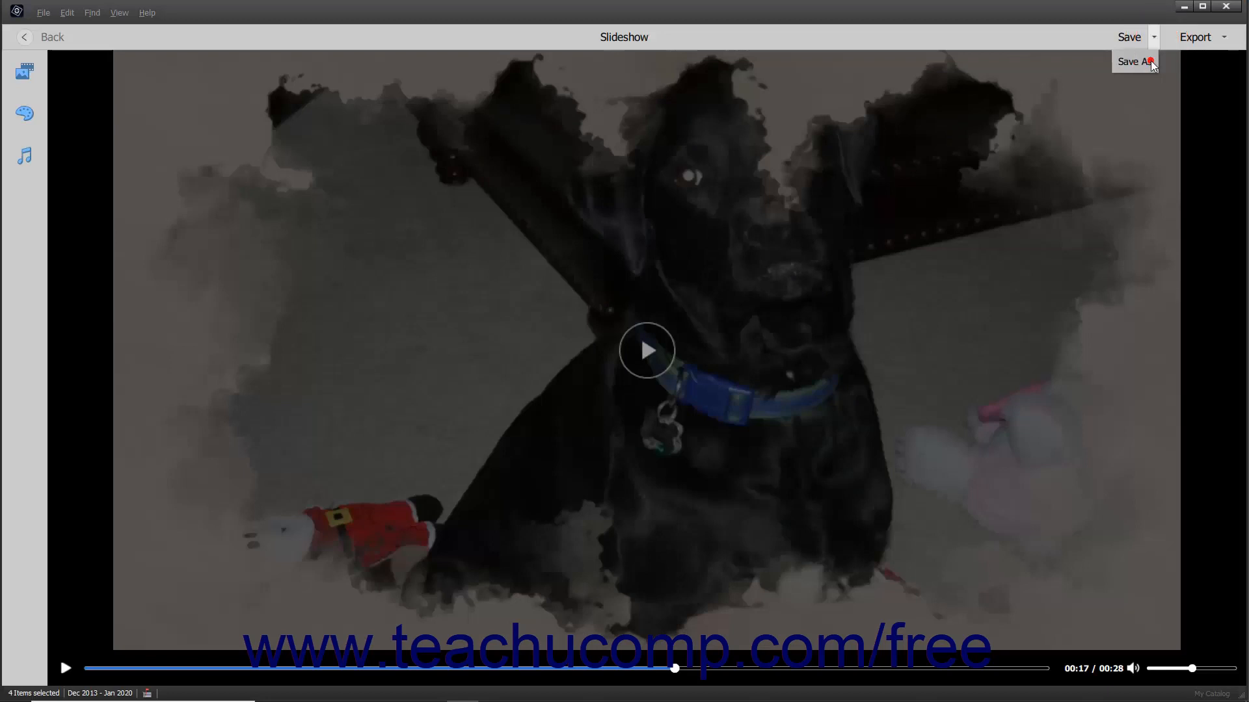
click(1150, 61)
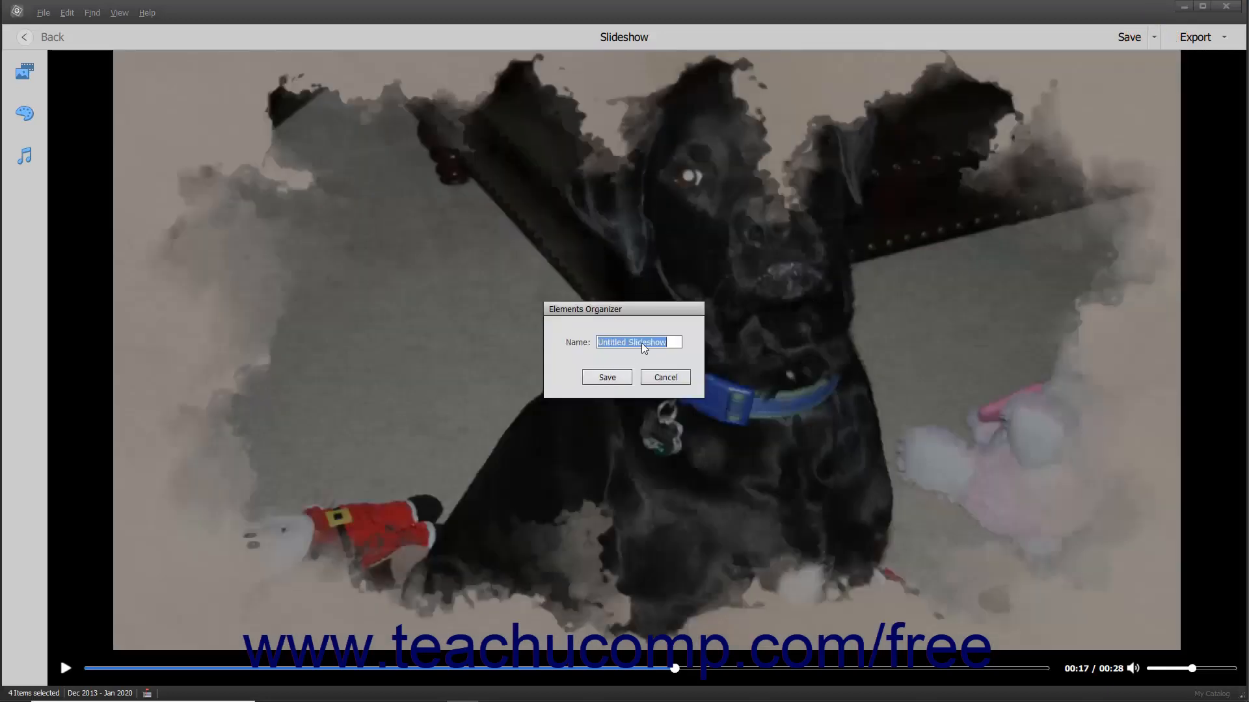
click(662, 378)
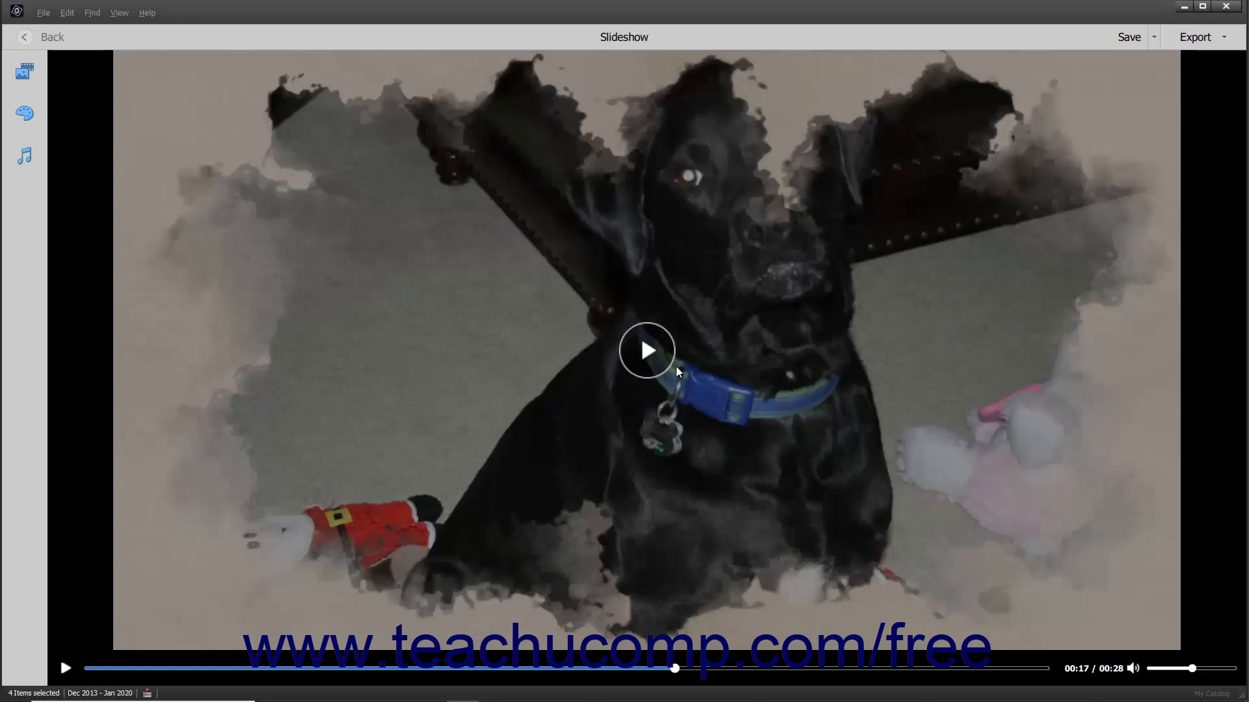
Step: Export the slideshow as a video to the local disk's Videos folder, named "My Video", with the 720p HD quality preset
click(1185, 40)
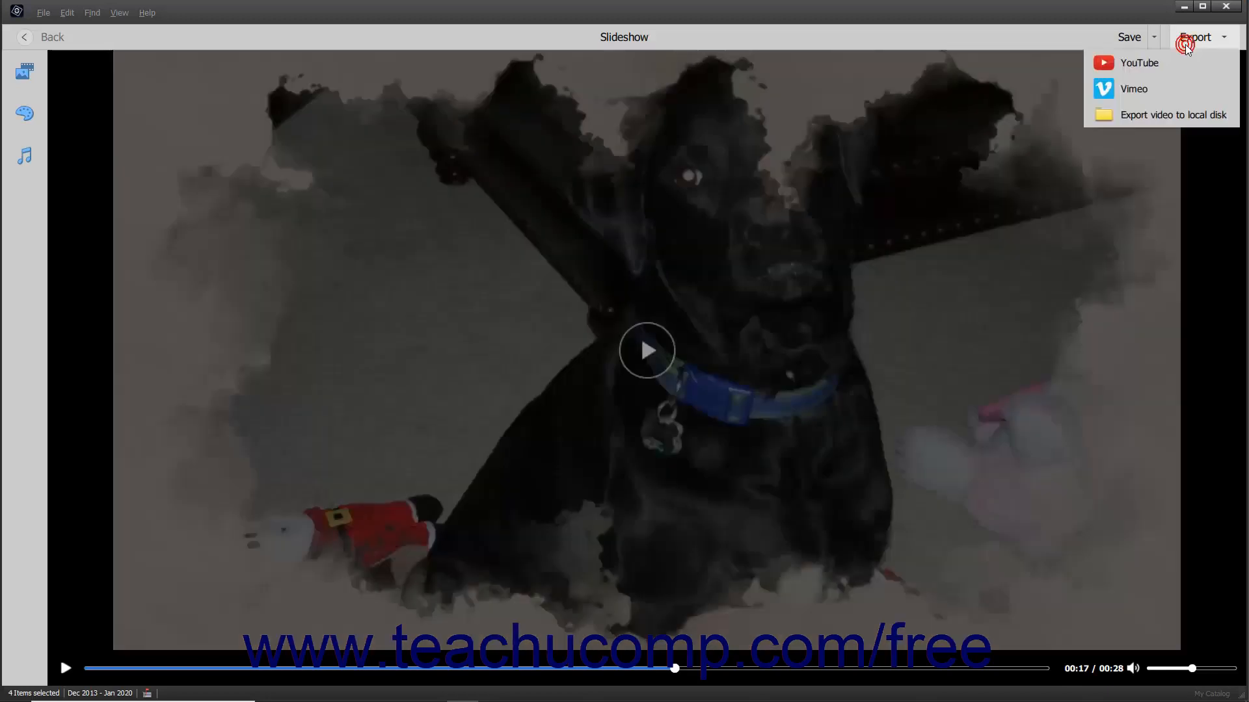
click(1162, 116)
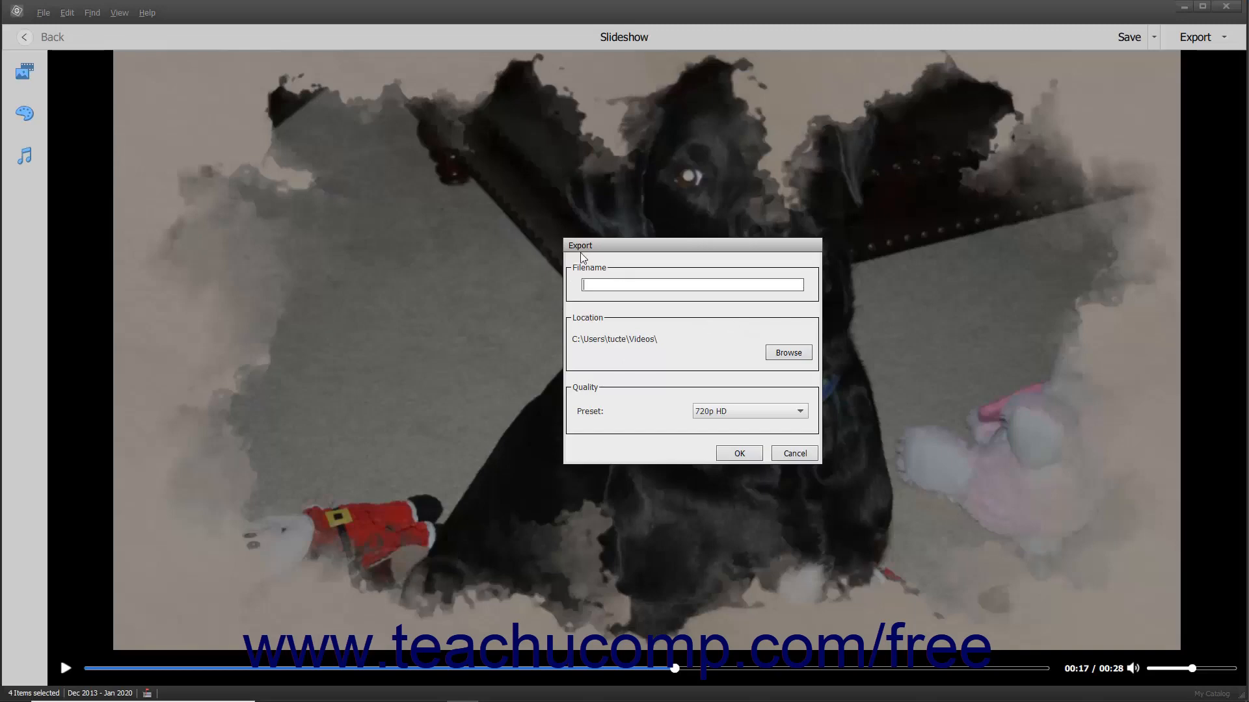
text(My Video)
click(790, 353)
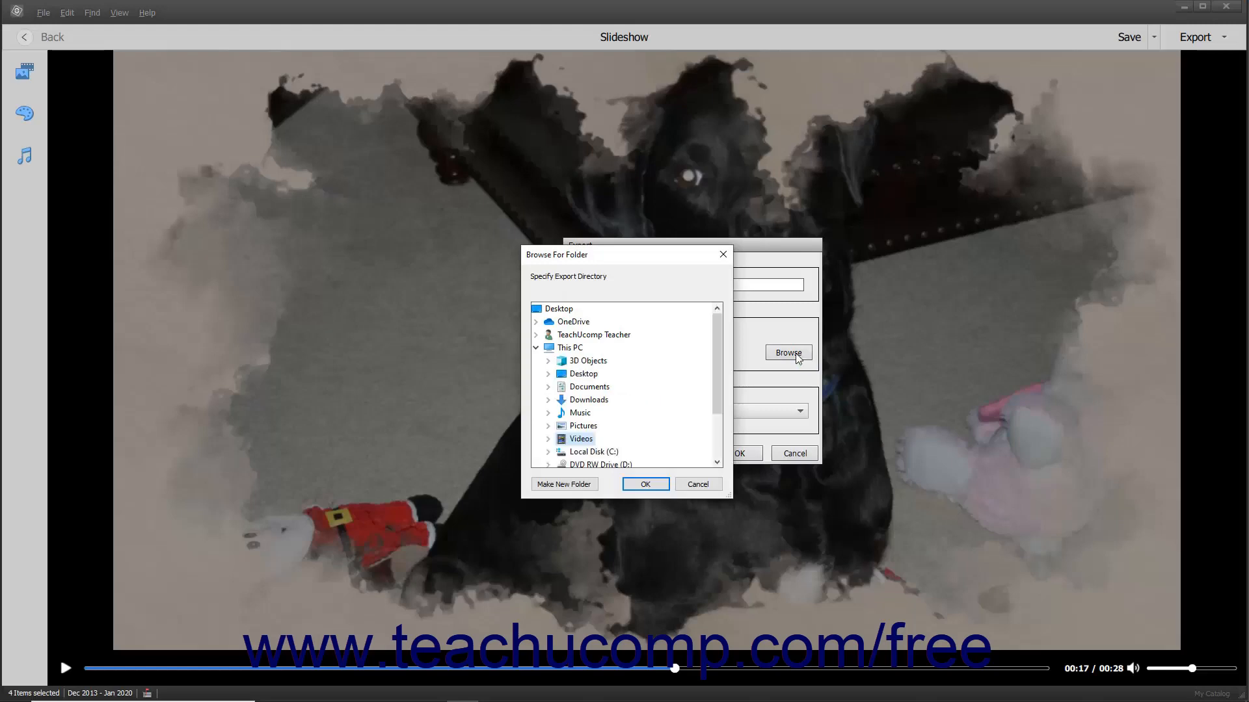
click(698, 484)
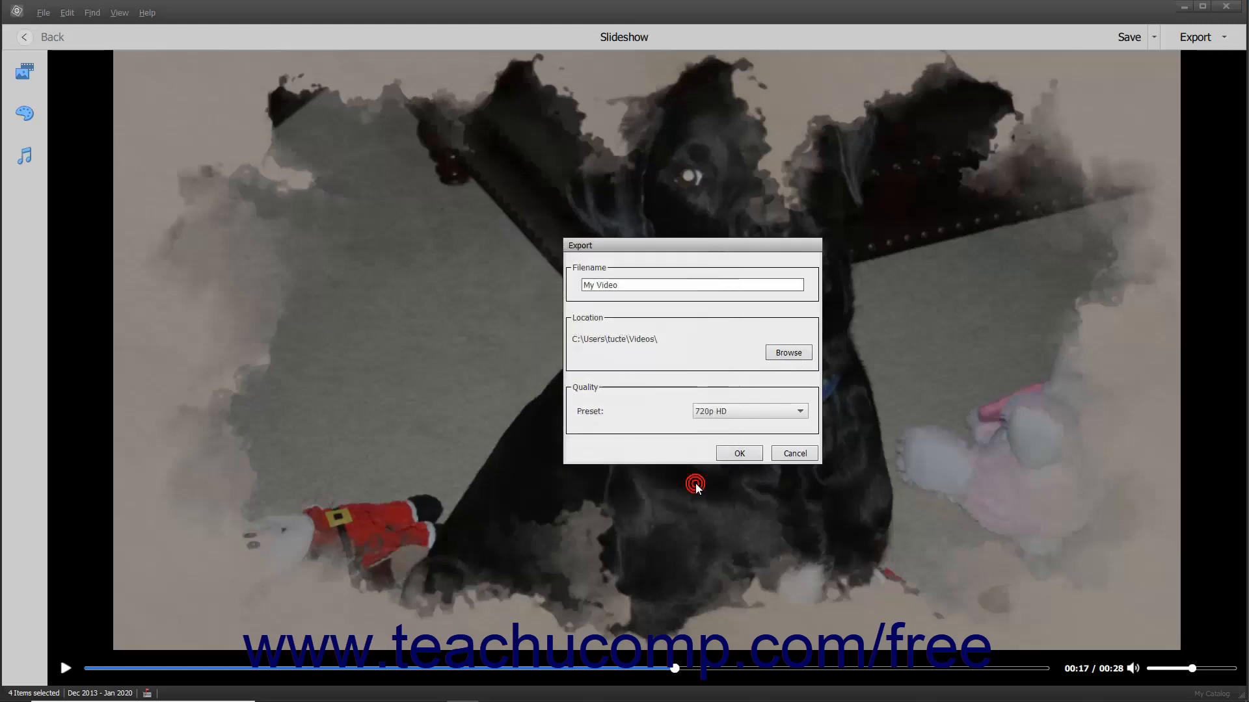
click(765, 417)
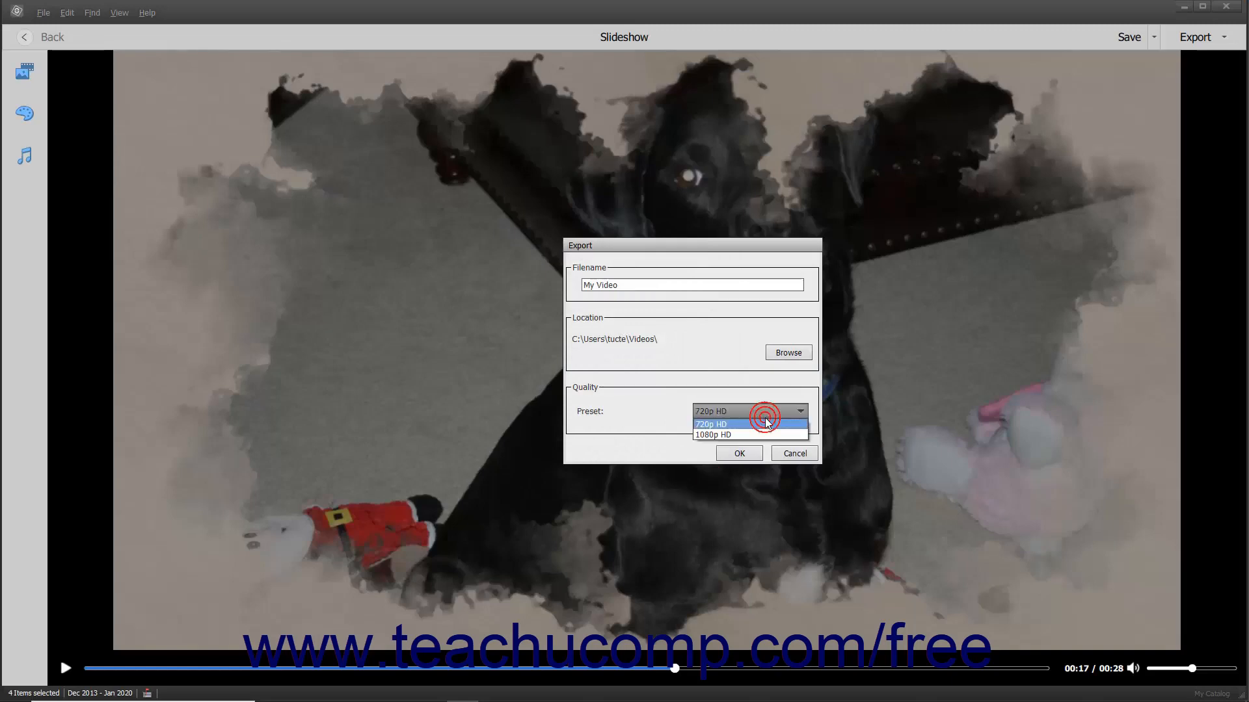
click(765, 423)
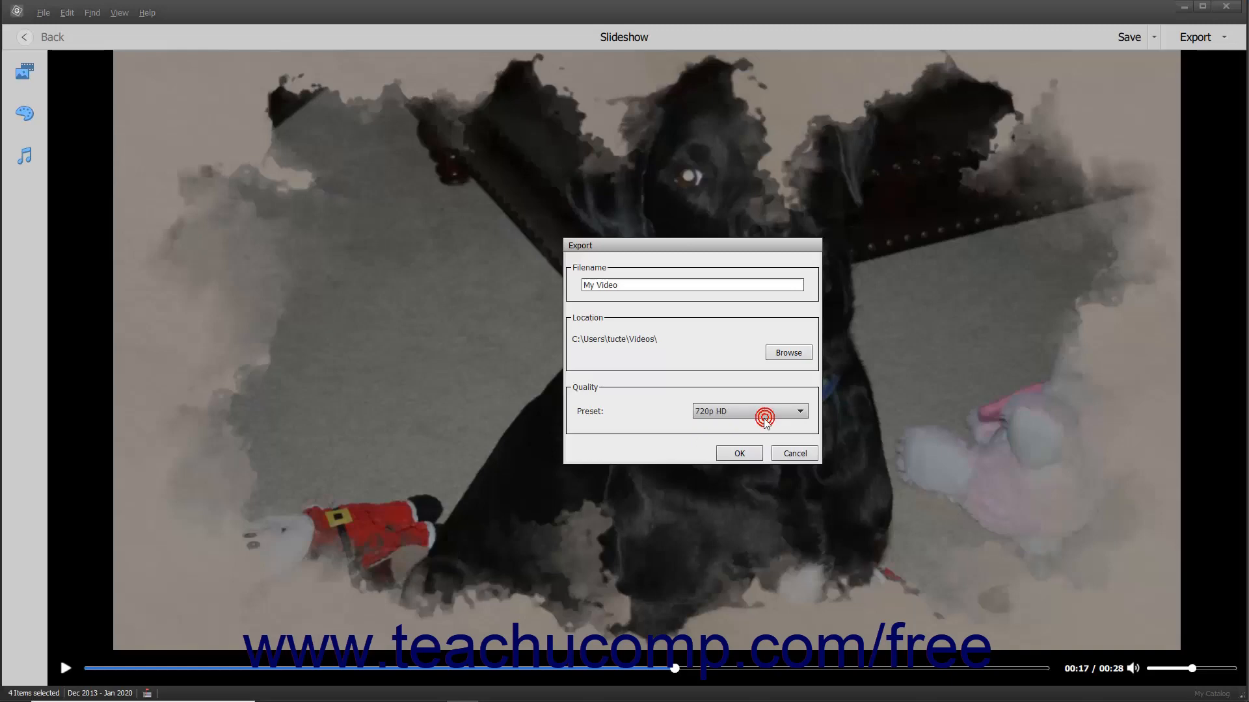
click(737, 455)
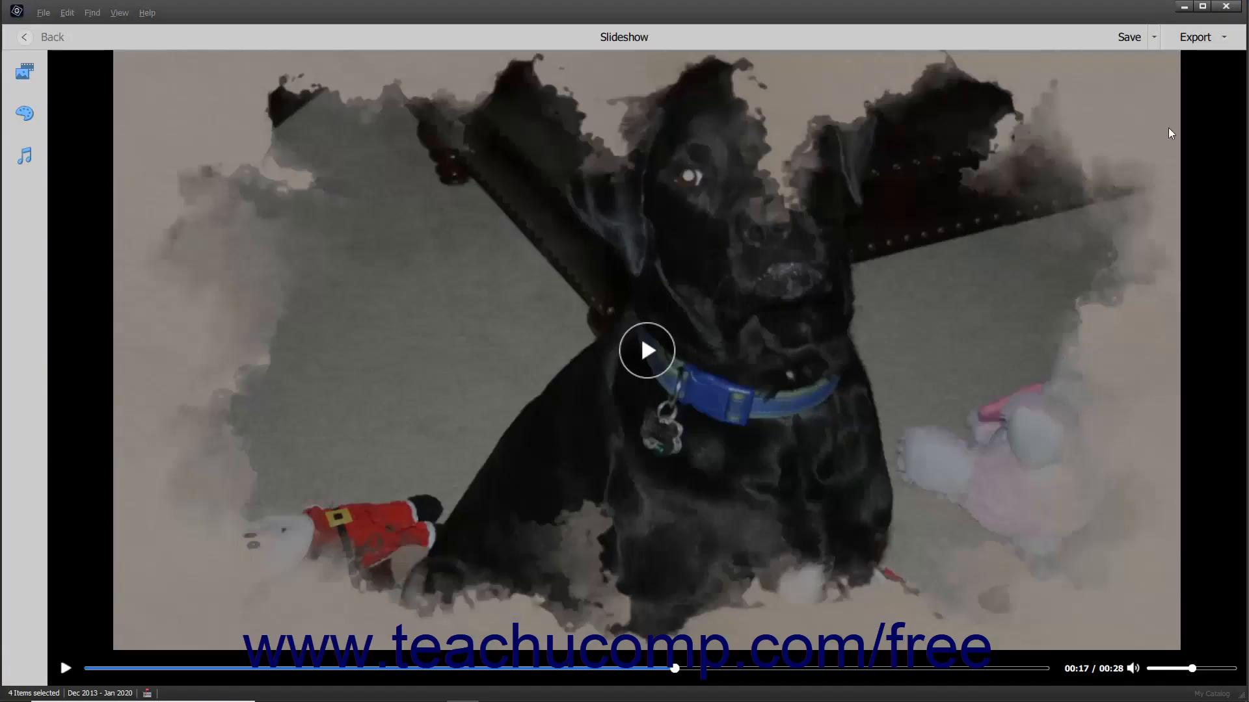
click(1197, 37)
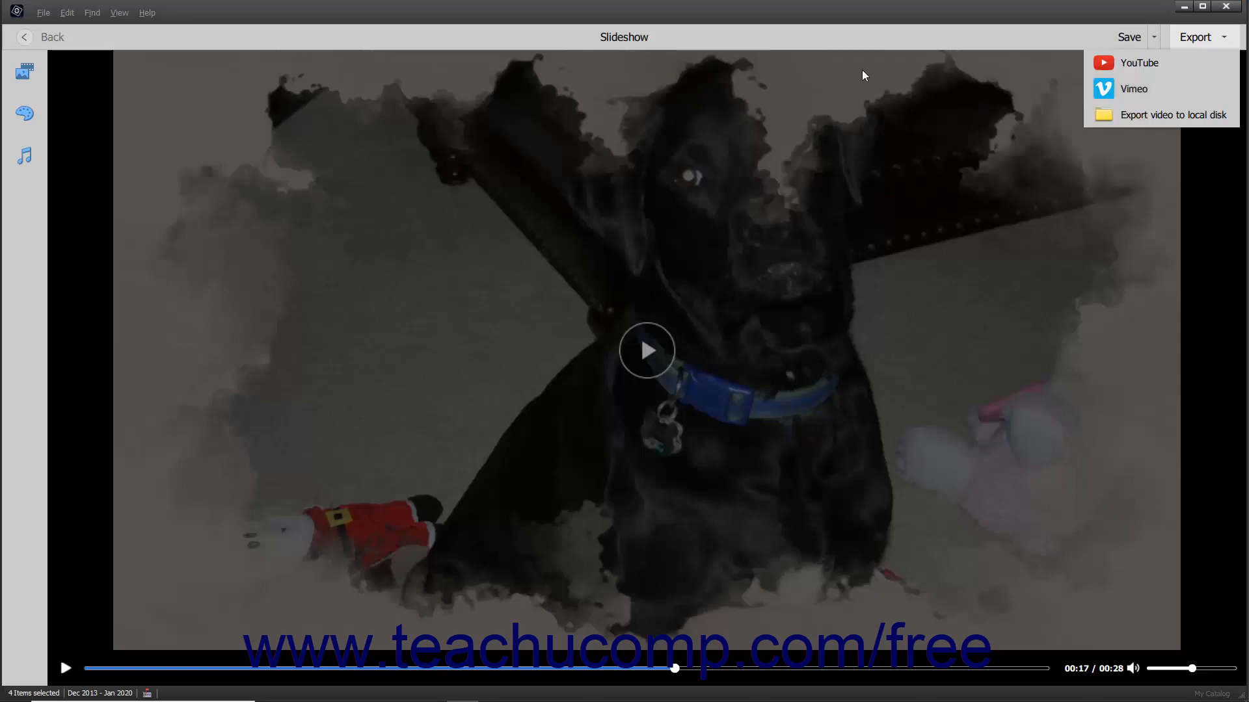
click(833, 37)
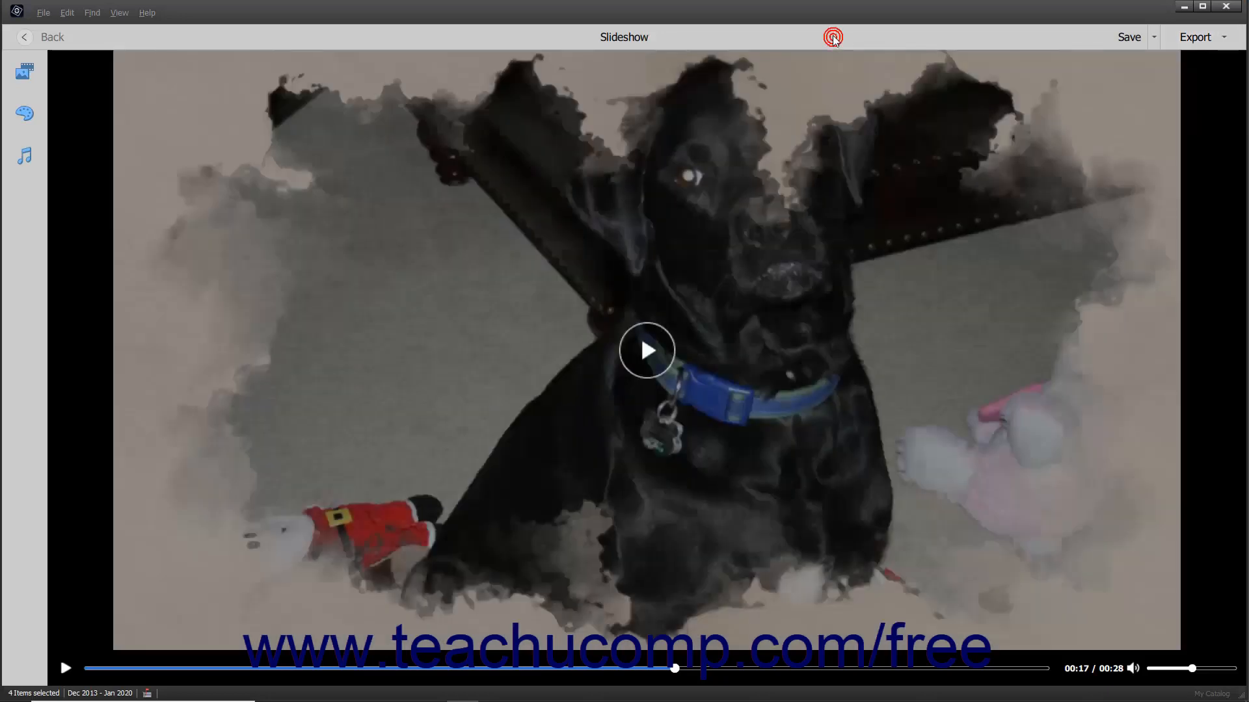